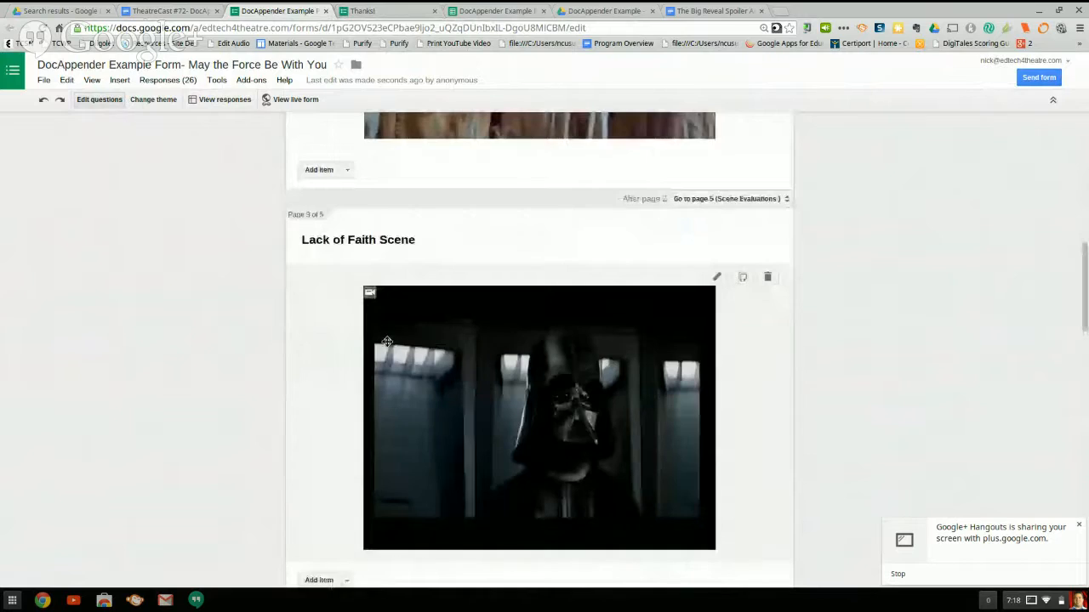
{"action": "scroll", "coordinate": [385, 345], "scroll_direction": "down", "scroll_amount": 5}
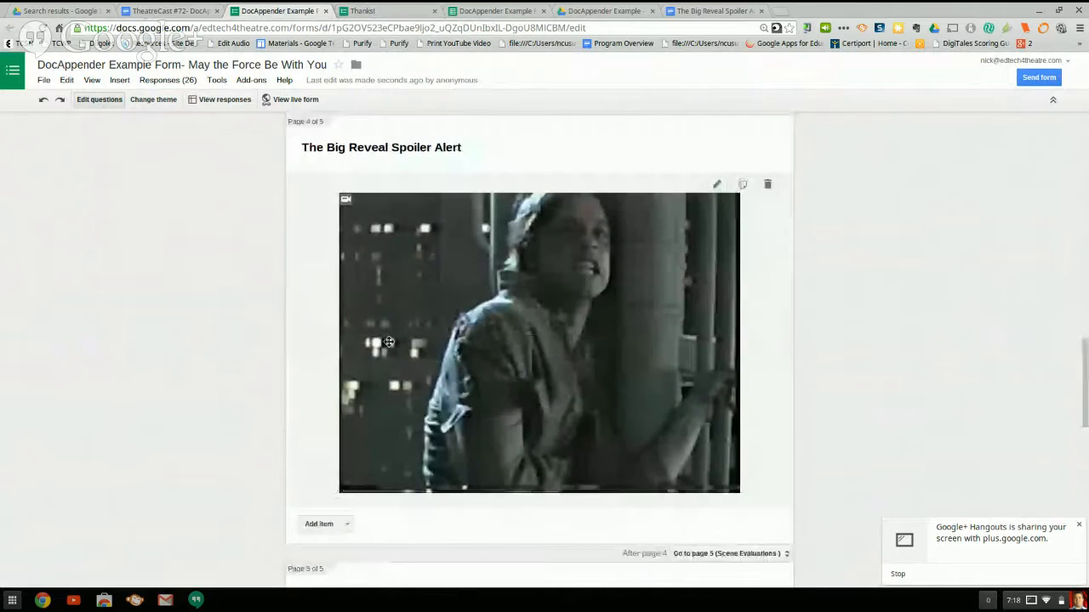
{"action": "scroll", "coordinate": [386, 339], "scroll_direction": "up", "scroll_amount": 1}
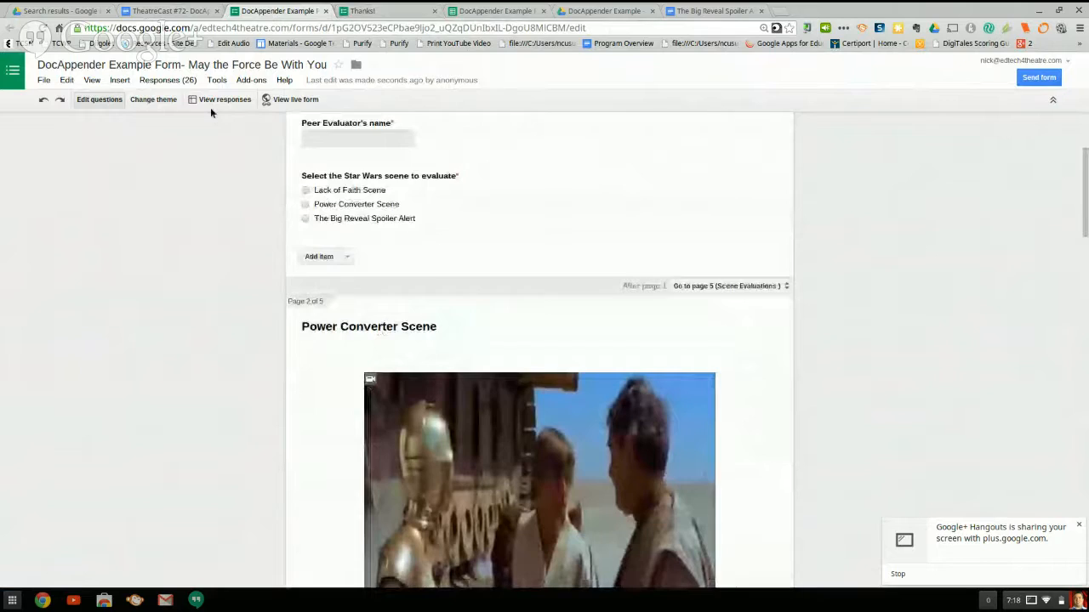
Open the docAppender add-on's sidebar in the form editor.
{"action": "left_click", "coordinate": [255, 80]}
{"action": "mouse_move", "coordinate": [278, 102]}
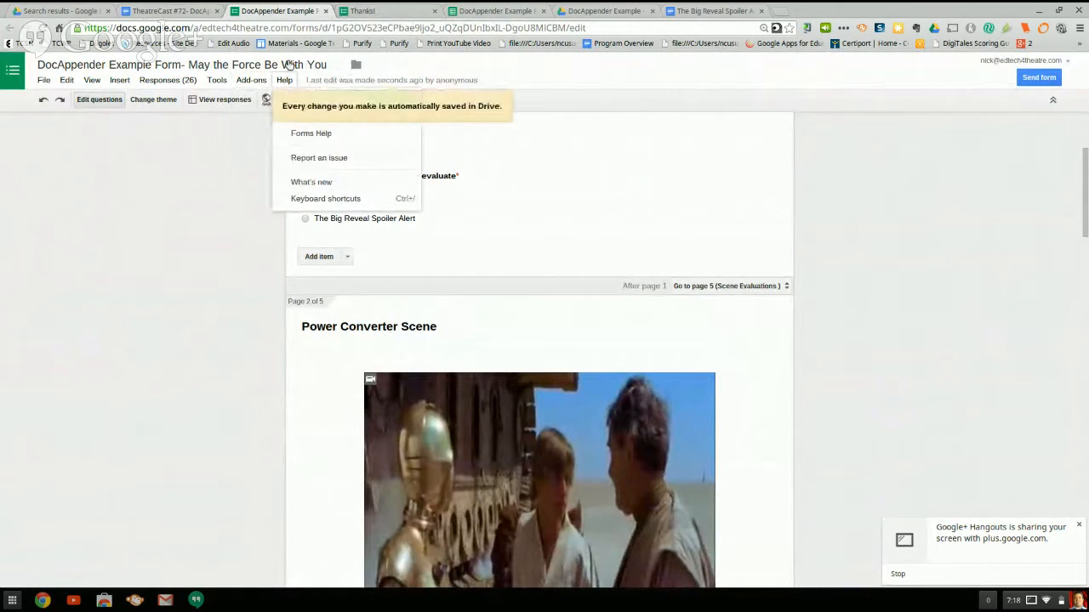
{"action": "left_click", "coordinate": [250, 80]}
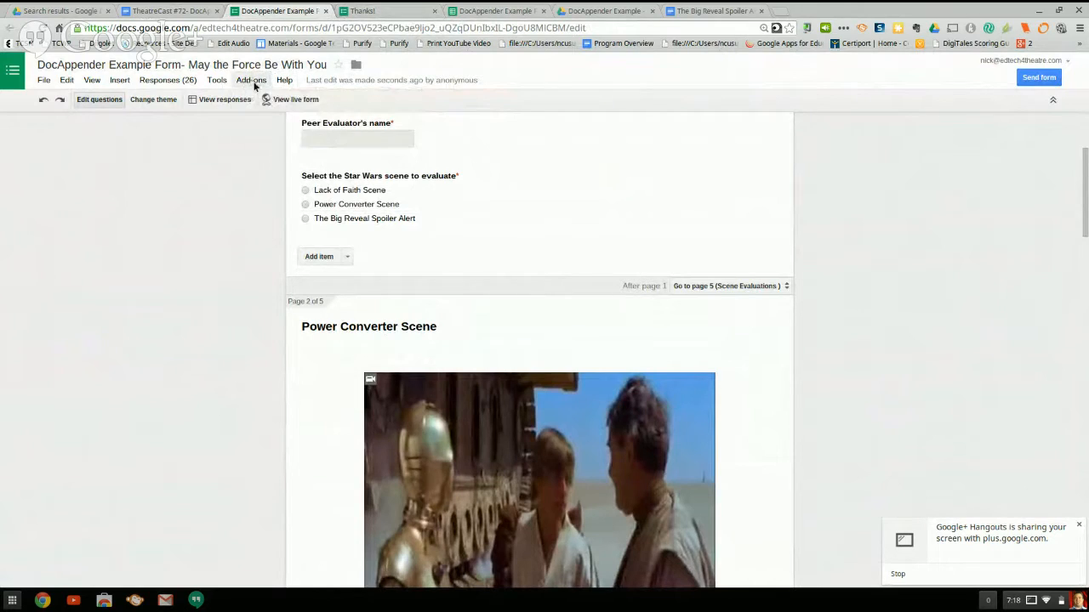
{"action": "left_click", "coordinate": [253, 82]}
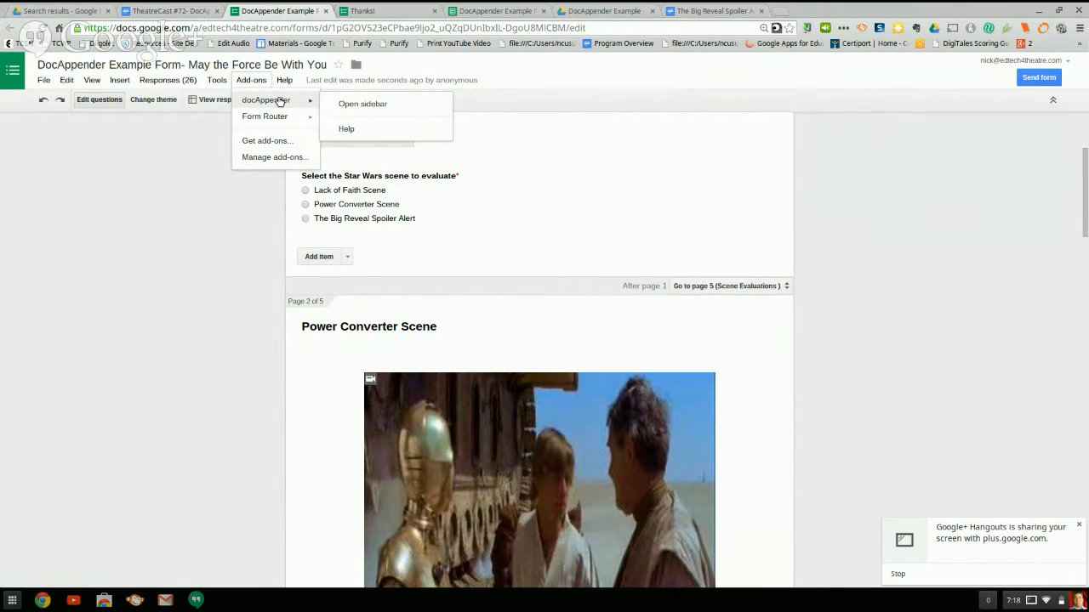
{"action": "left_click", "coordinate": [381, 107]}
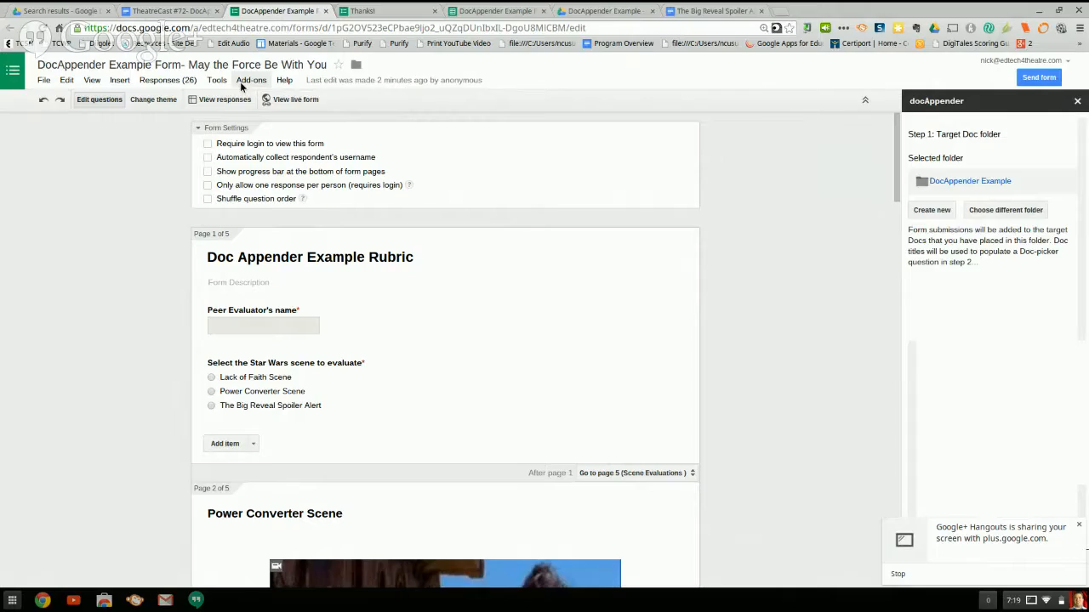
Search the add-ons gallery for "docappender" and close the gallery.
{"action": "left_click", "coordinate": [245, 81]}
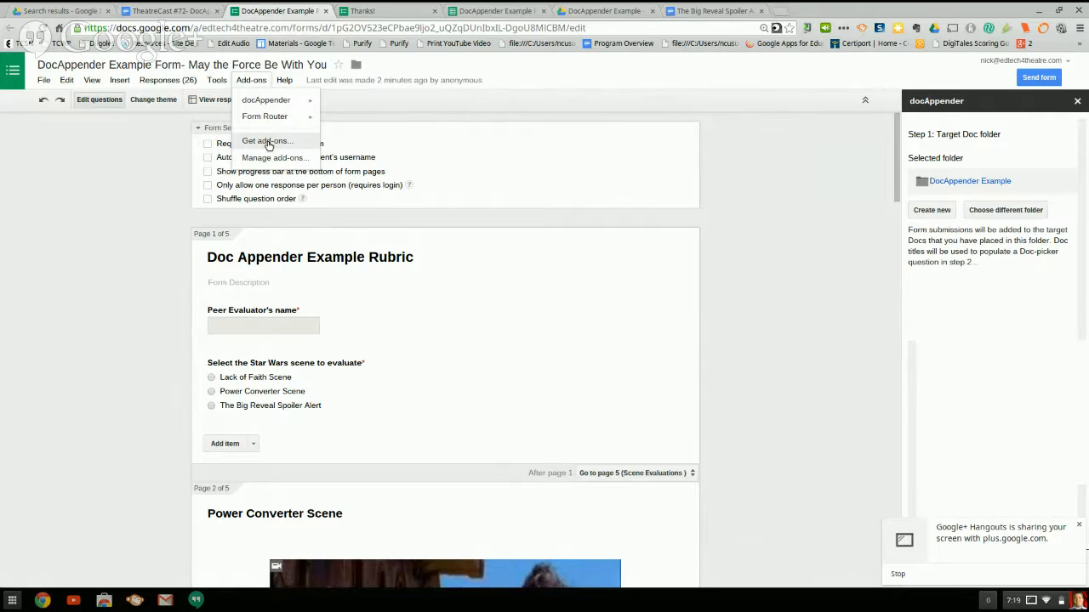
{"action": "left_click", "coordinate": [262, 141]}
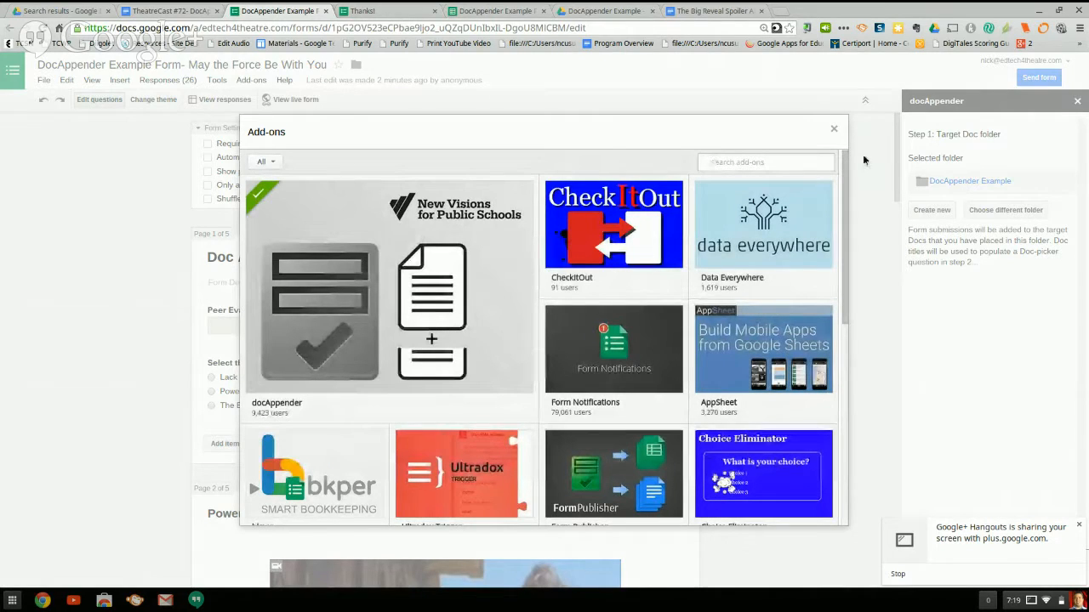
{"action": "type", "text": "doc"}
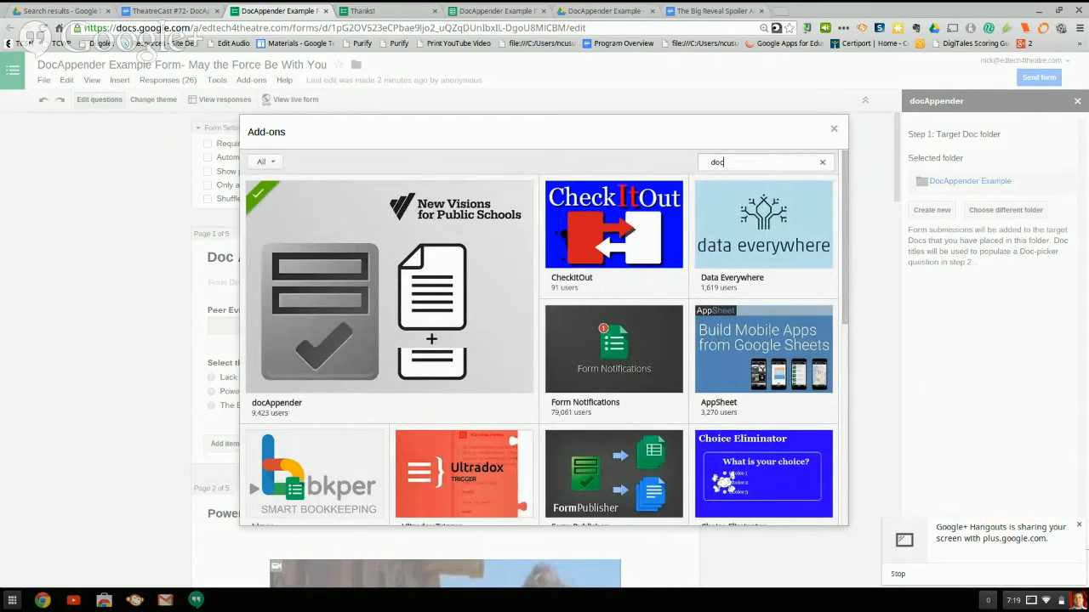
{"action": "type", "text": "appnder"}
{"action": "key", "text": "BackSpace"}
{"action": "key", "text": "BackSpace"}
{"action": "key", "text": "BackSpace"}
{"action": "key", "text": "BackSpace"}
{"action": "type", "text": "ender"}
{"action": "key", "text": "Return"}
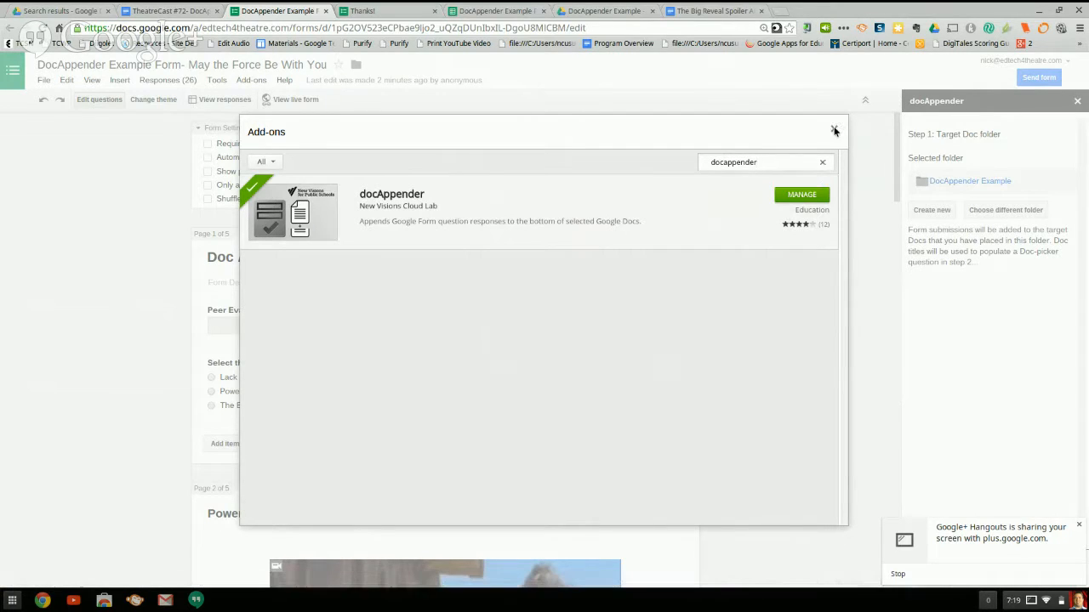
{"action": "left_click", "coordinate": [833, 128]}
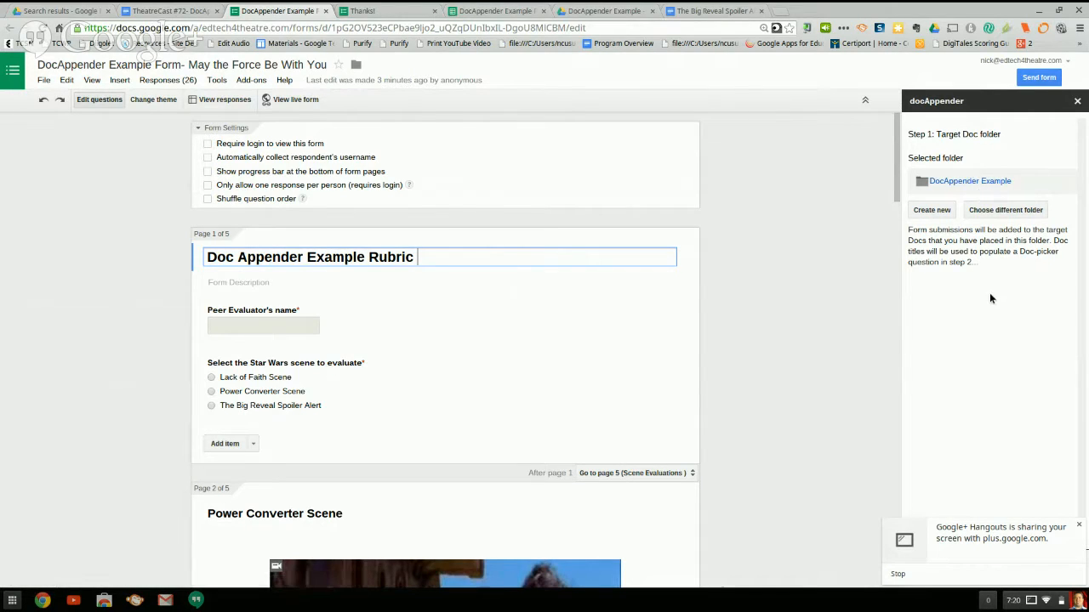
View the DocAppender Example target folder, return to the form and accept that folder for docAppender's first setup step.
{"action": "left_click", "coordinate": [982, 183]}
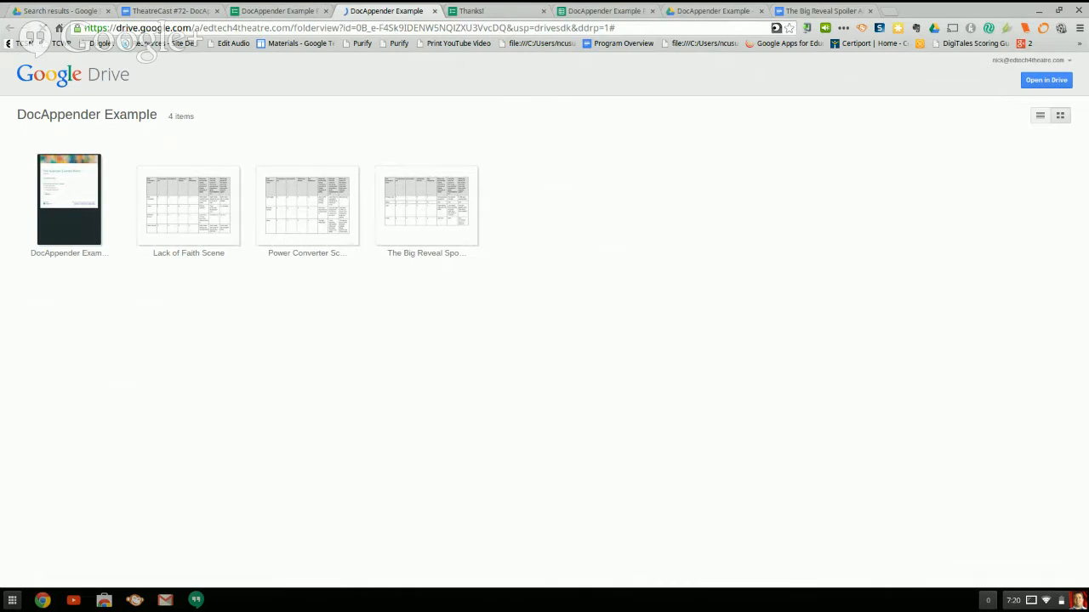
{"action": "left_click", "coordinate": [289, 11]}
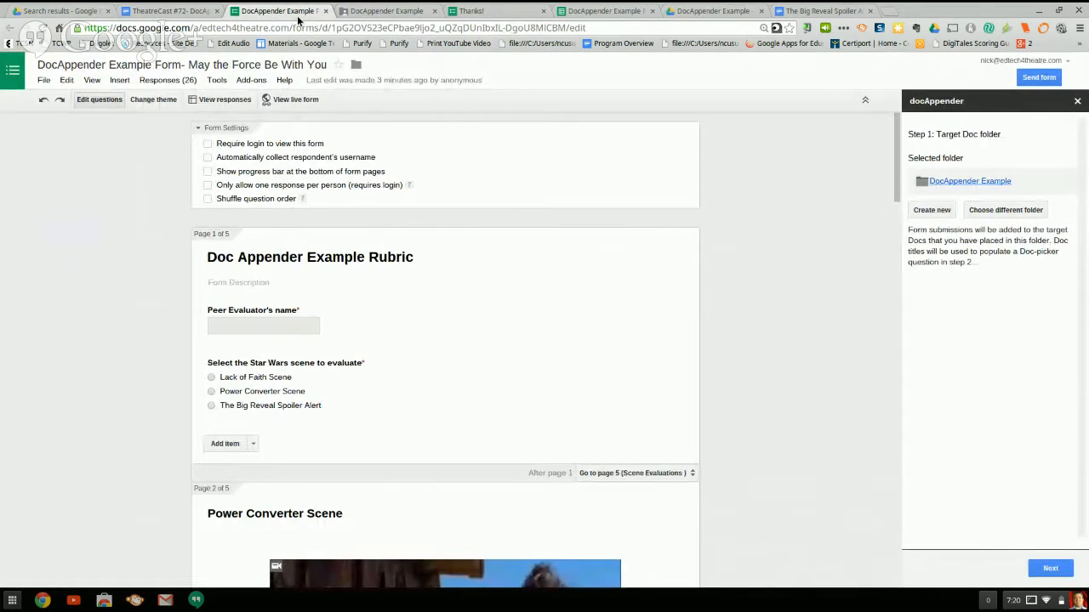
{"action": "left_click", "coordinate": [1049, 569]}
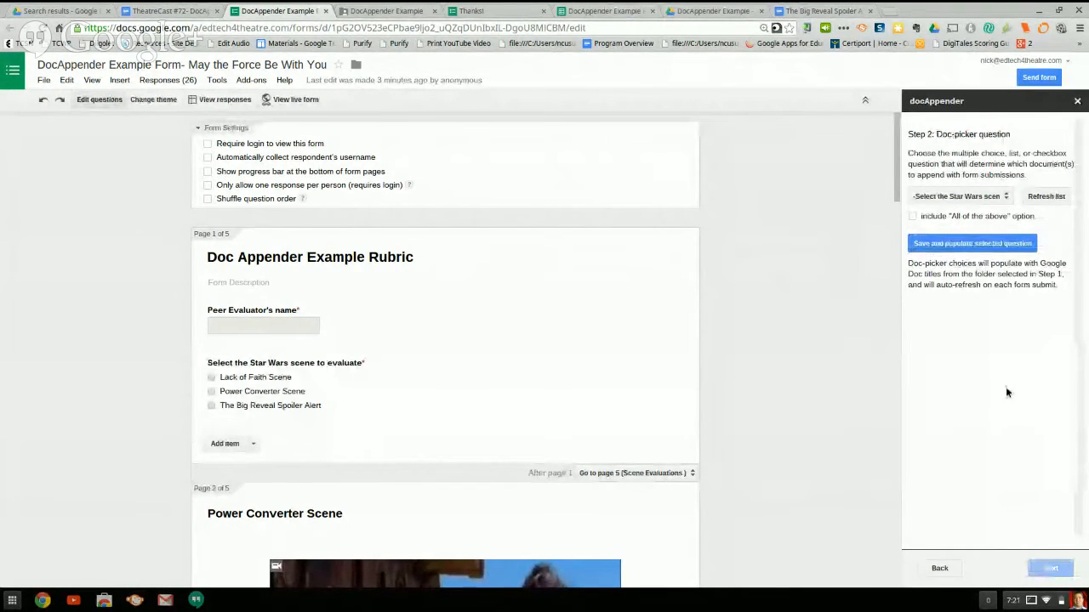
Choose "Select the Star Wars scene to evaluate" as the doc-picker question, then save and populate it.
{"action": "left_click", "coordinate": [1007, 200]}
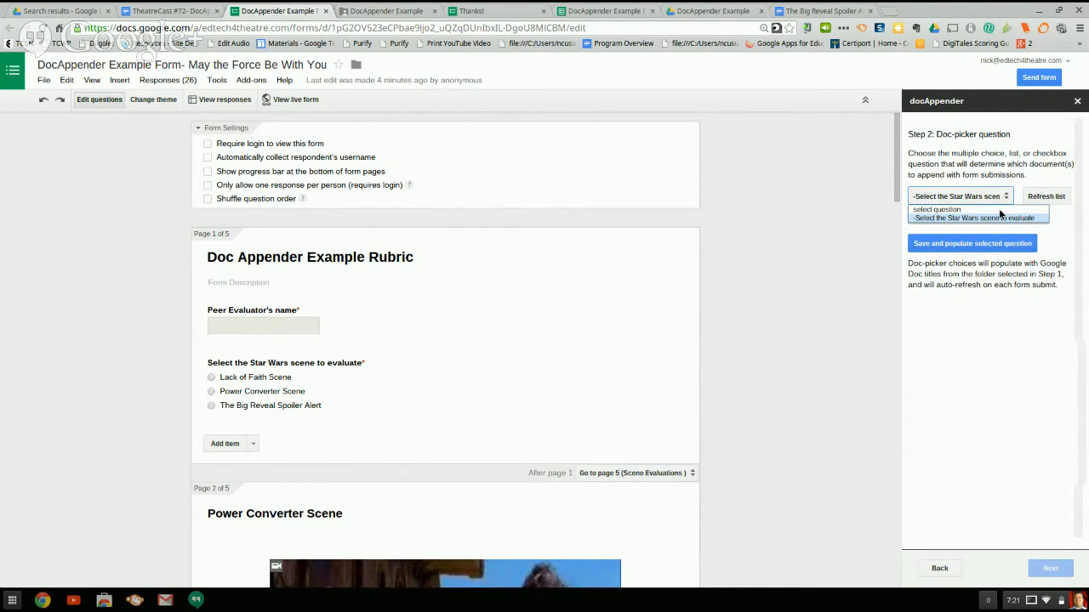
{"action": "left_click", "coordinate": [989, 217]}
{"action": "left_click", "coordinate": [988, 200]}
{"action": "left_click", "coordinate": [952, 248]}
{"action": "left_click", "coordinate": [956, 247]}
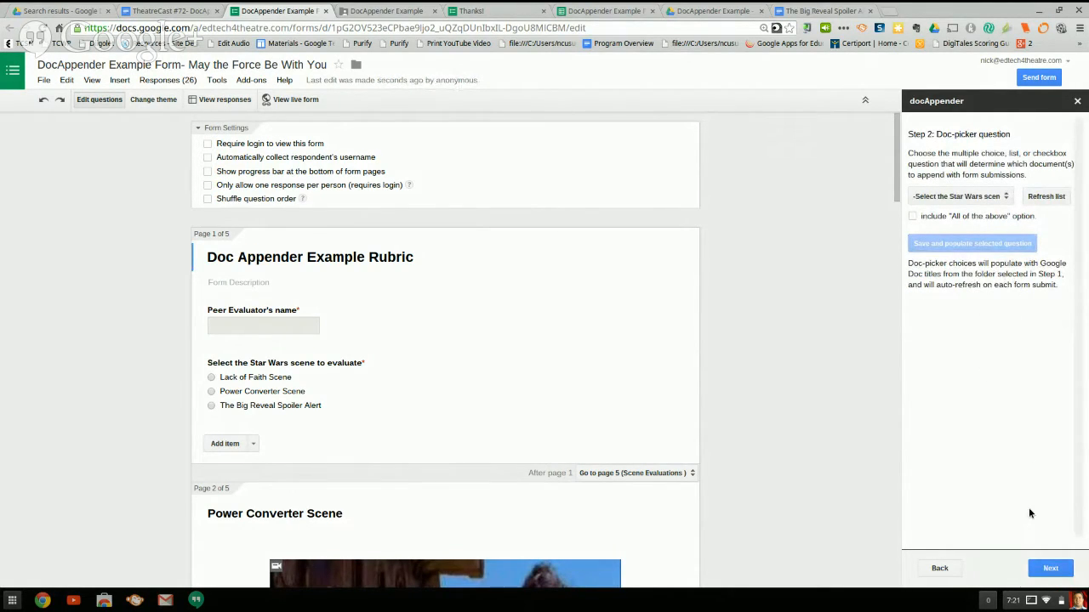
Continue to docAppender's Step 3 and review which form values are added to the target Docs.
{"action": "left_click", "coordinate": [1048, 568]}
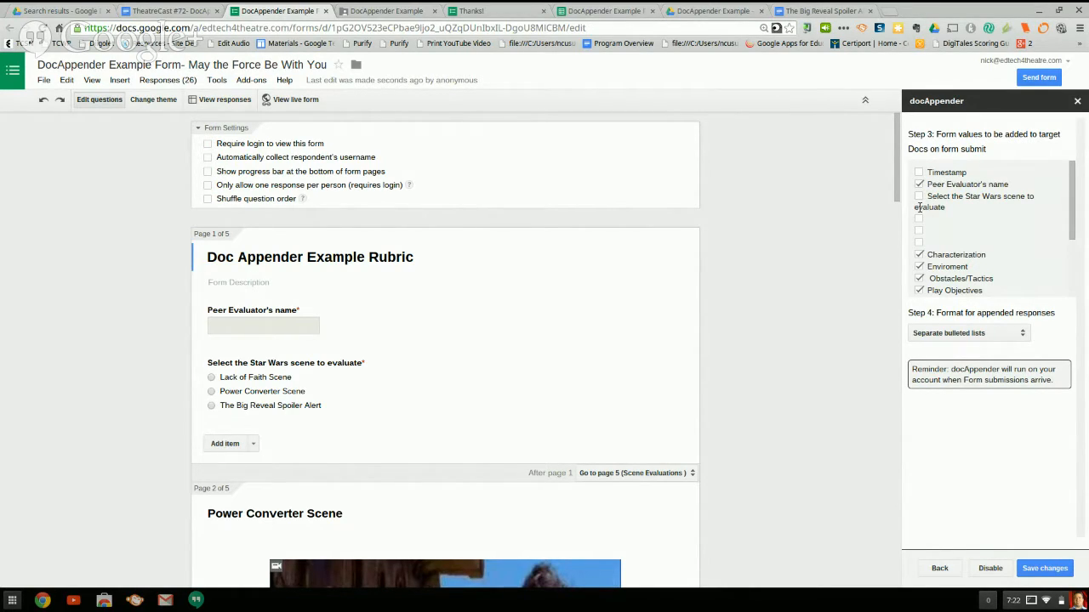
{"action": "scroll", "coordinate": [967, 290], "scroll_direction": "down", "scroll_amount": 2}
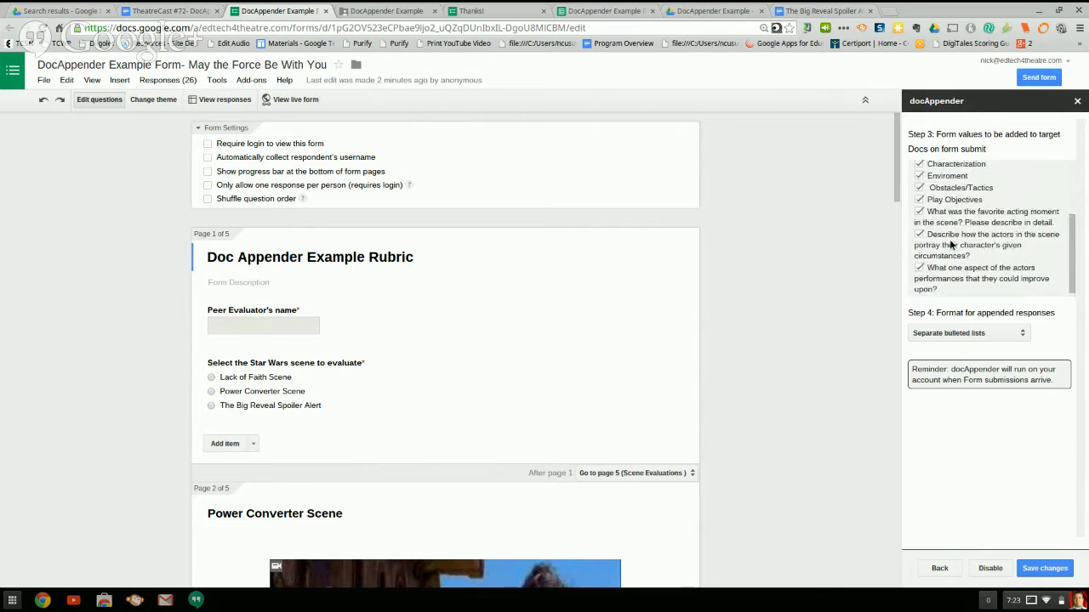
{"action": "scroll", "coordinate": [948, 231], "scroll_direction": "up", "scroll_amount": 2}
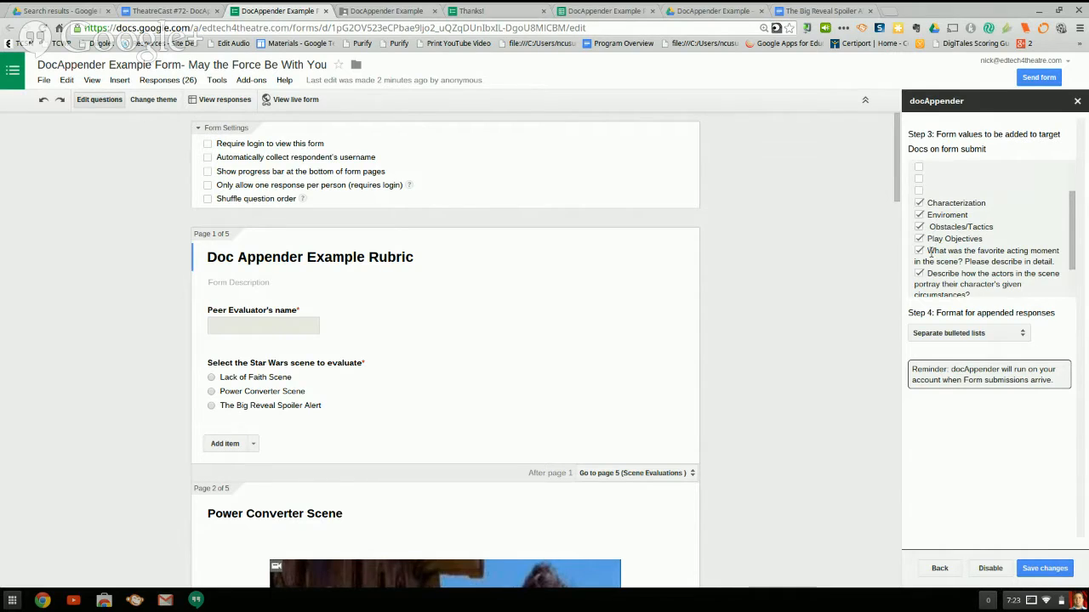
{"action": "scroll", "coordinate": [931, 221], "scroll_direction": "up", "scroll_amount": 2}
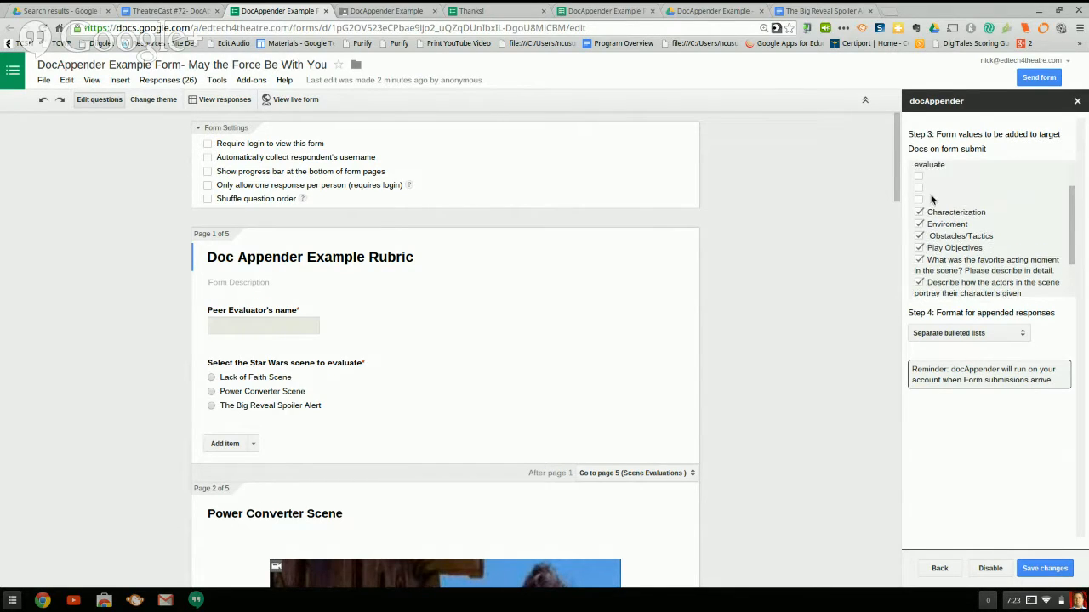
{"action": "scroll", "coordinate": [934, 220], "scroll_direction": "down", "scroll_amount": 3}
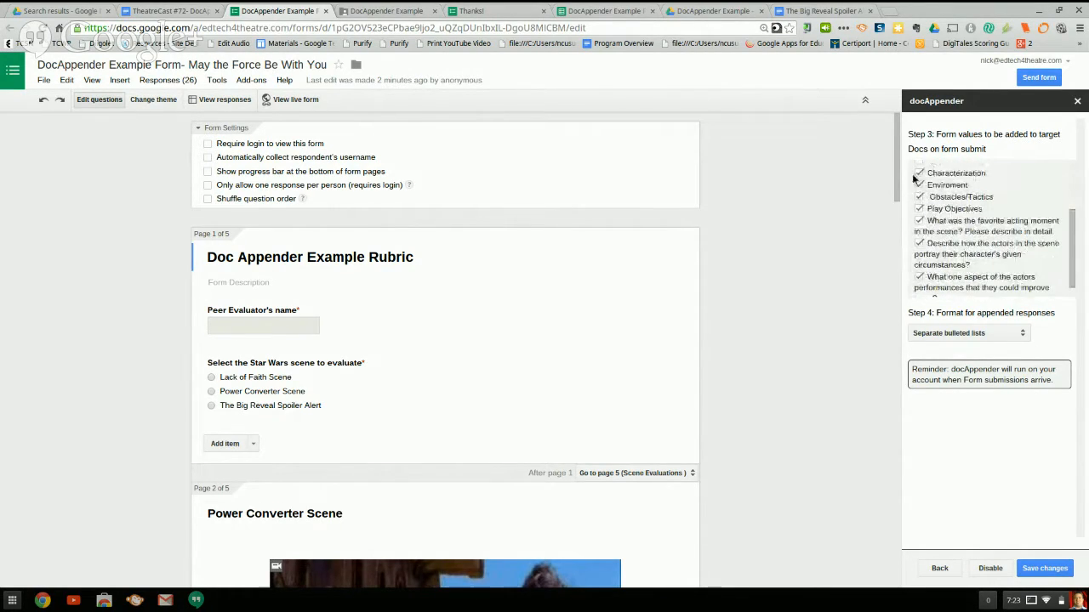
{"action": "scroll", "coordinate": [930, 221], "scroll_direction": "down", "scroll_amount": 1}
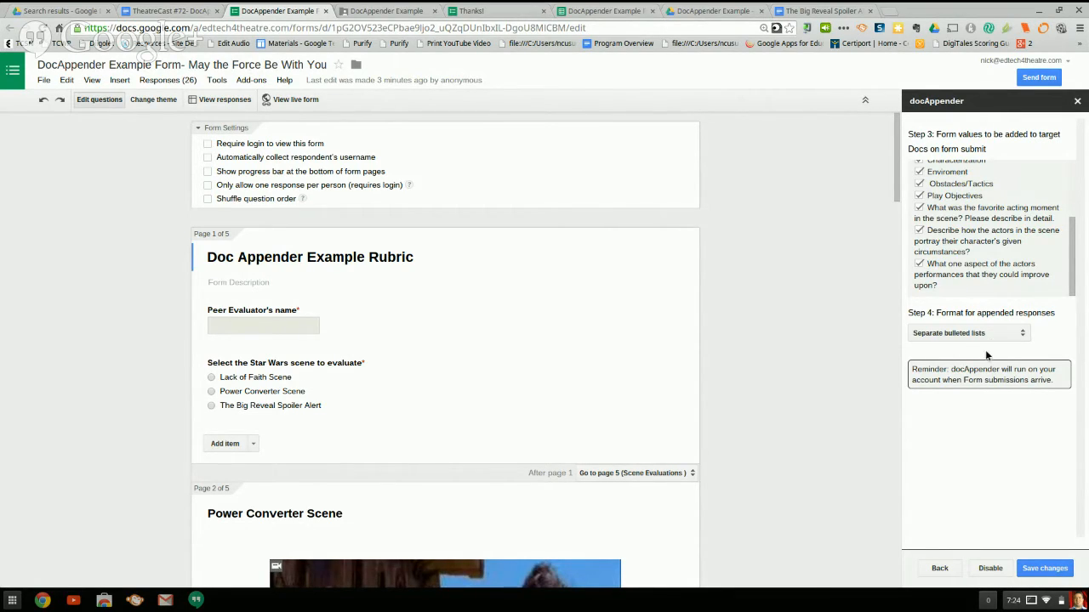
Set the format for appended responses to "Rows in a single horizontal table" and save the docAppender changes.
{"action": "left_click", "coordinate": [1025, 337]}
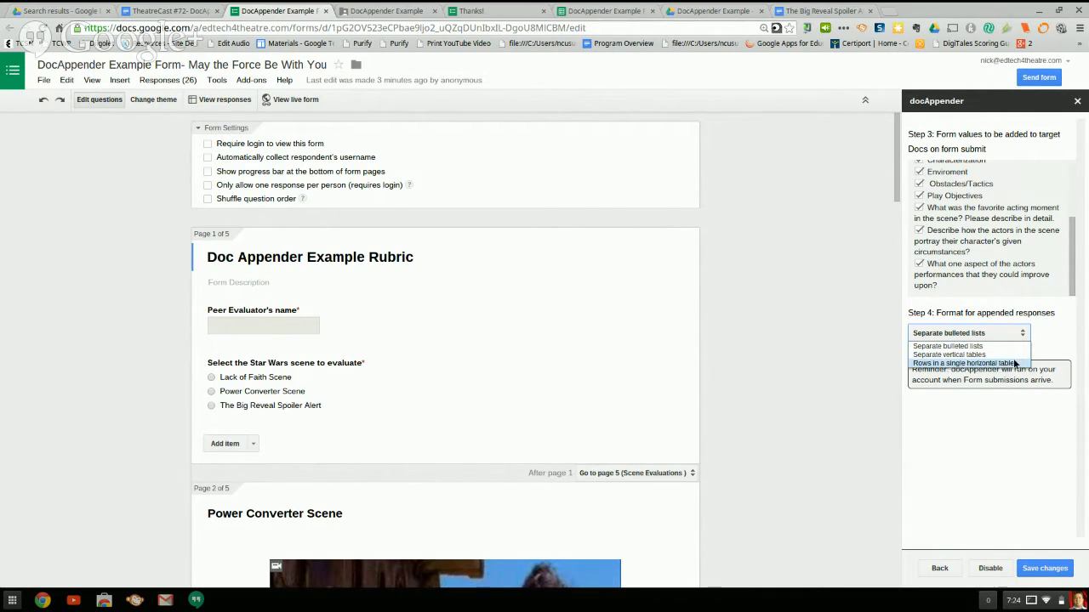
{"action": "left_click", "coordinate": [987, 347]}
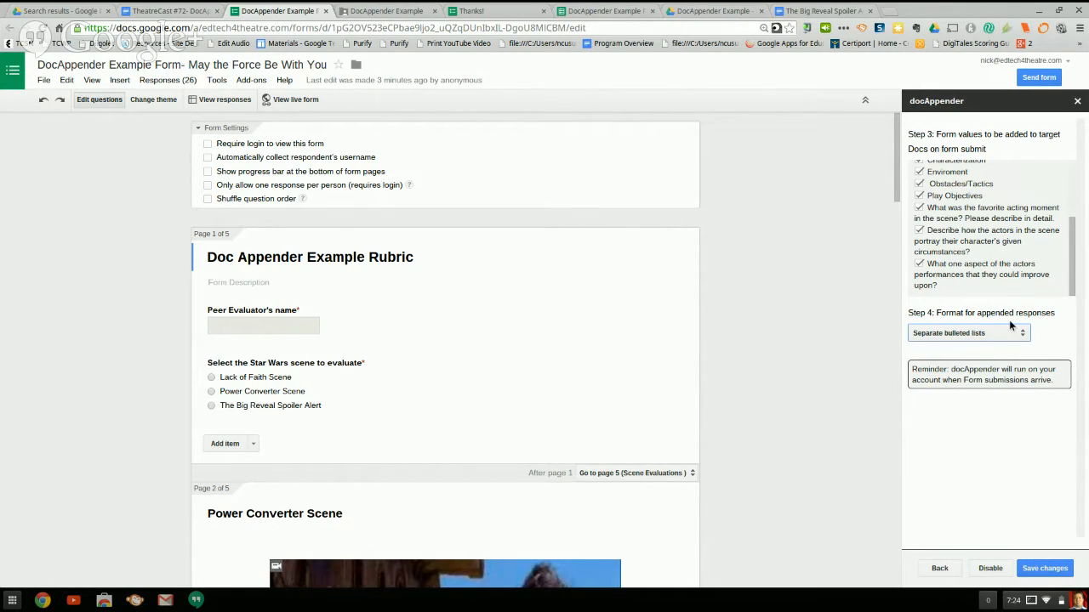
{"action": "left_click", "coordinate": [1025, 334]}
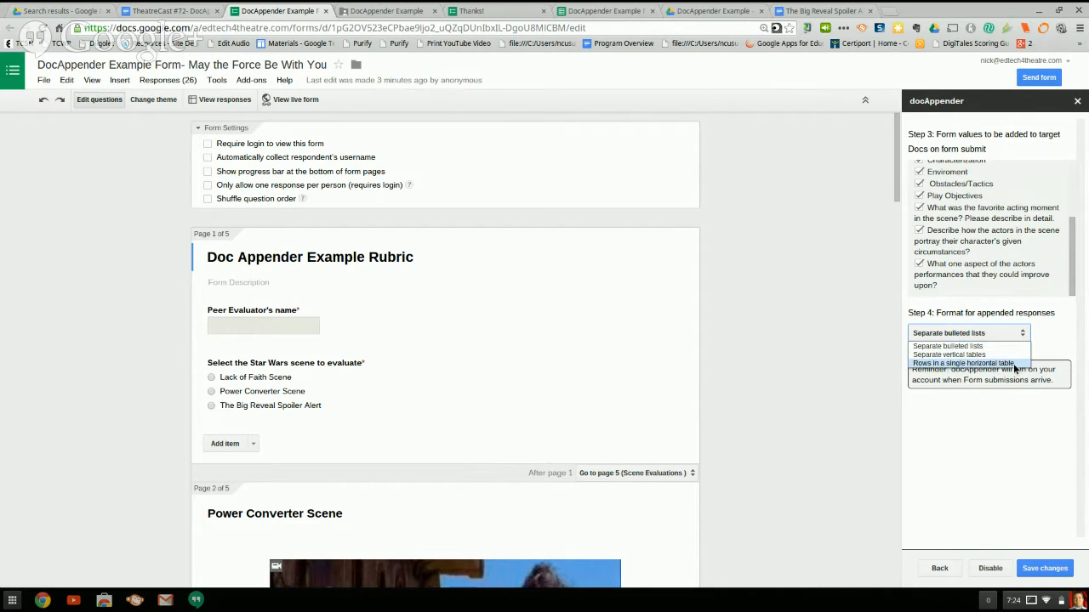
{"action": "left_click", "coordinate": [1014, 363]}
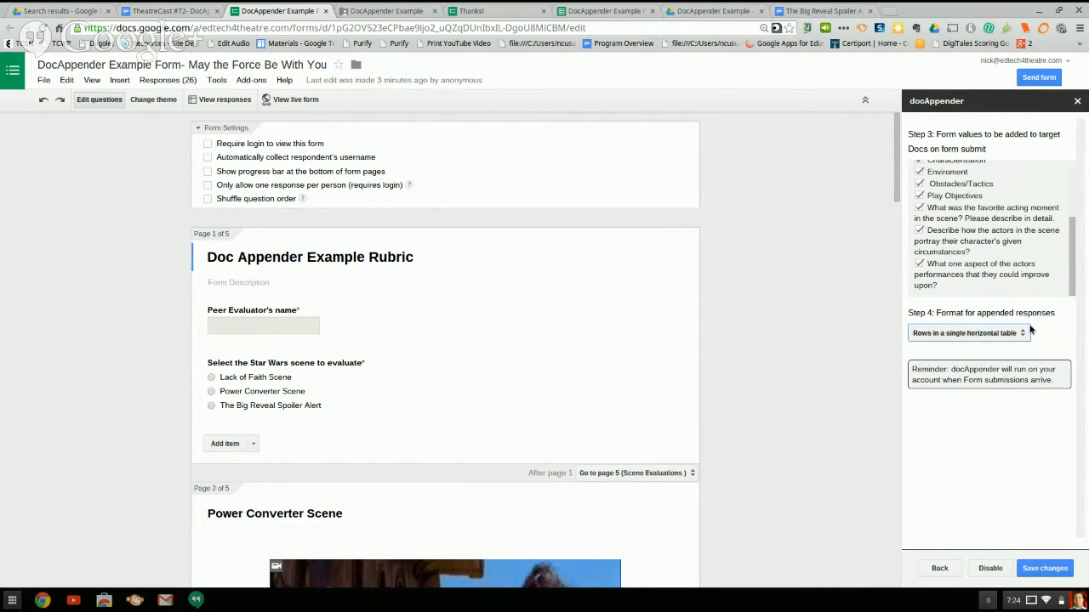
{"action": "left_click", "coordinate": [1023, 333]}
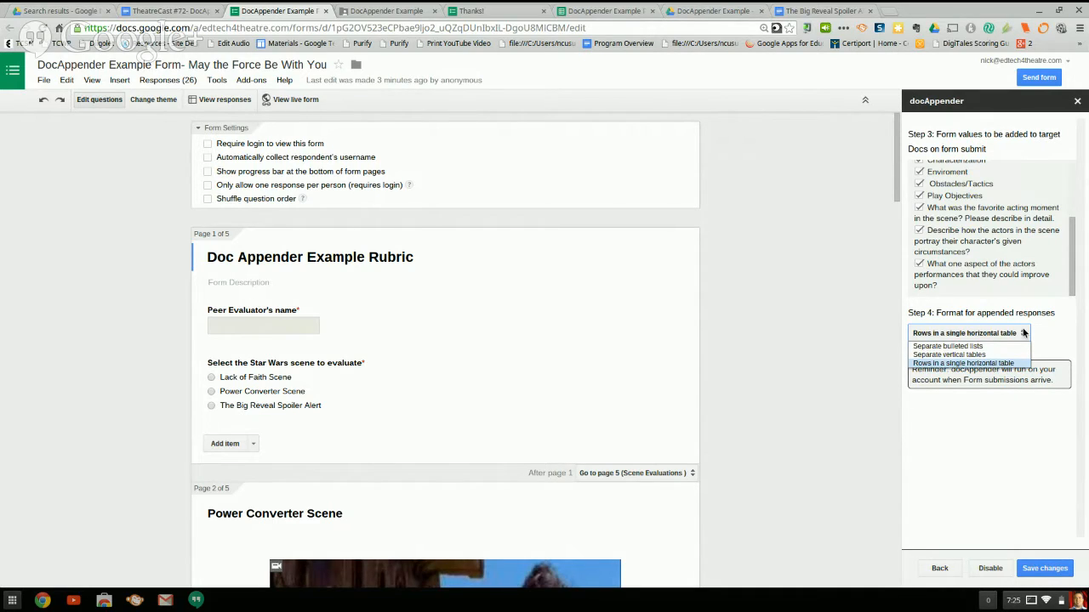
{"action": "left_click", "coordinate": [1012, 363]}
{"action": "left_click", "coordinate": [1046, 569]}
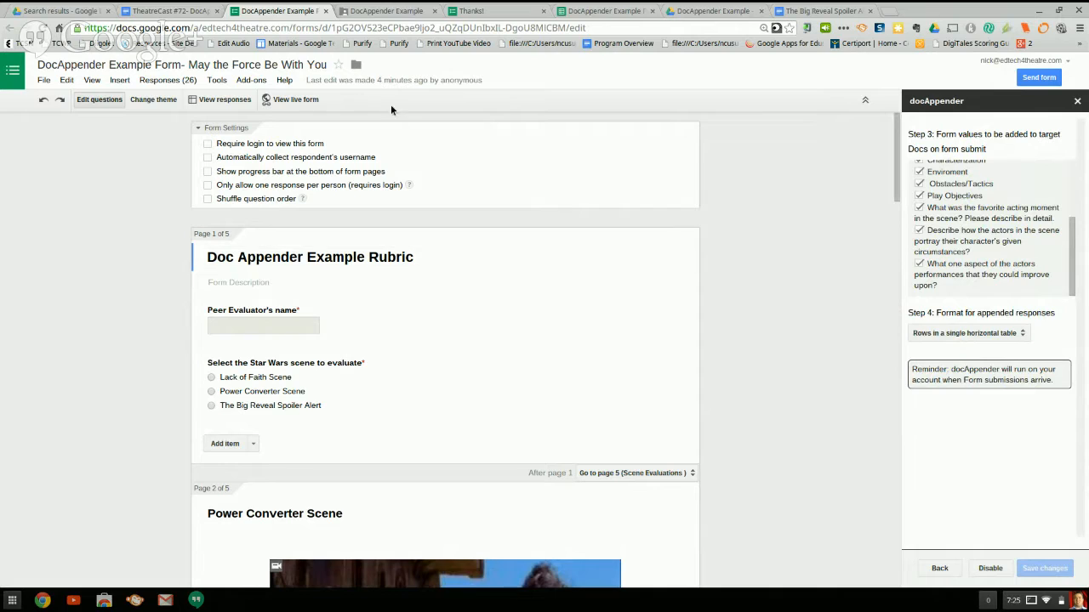
Open the Lack of Faith Scene document from the DocAppender Example folder and examine its table of appended peer evaluations.
{"action": "left_click", "coordinate": [359, 19]}
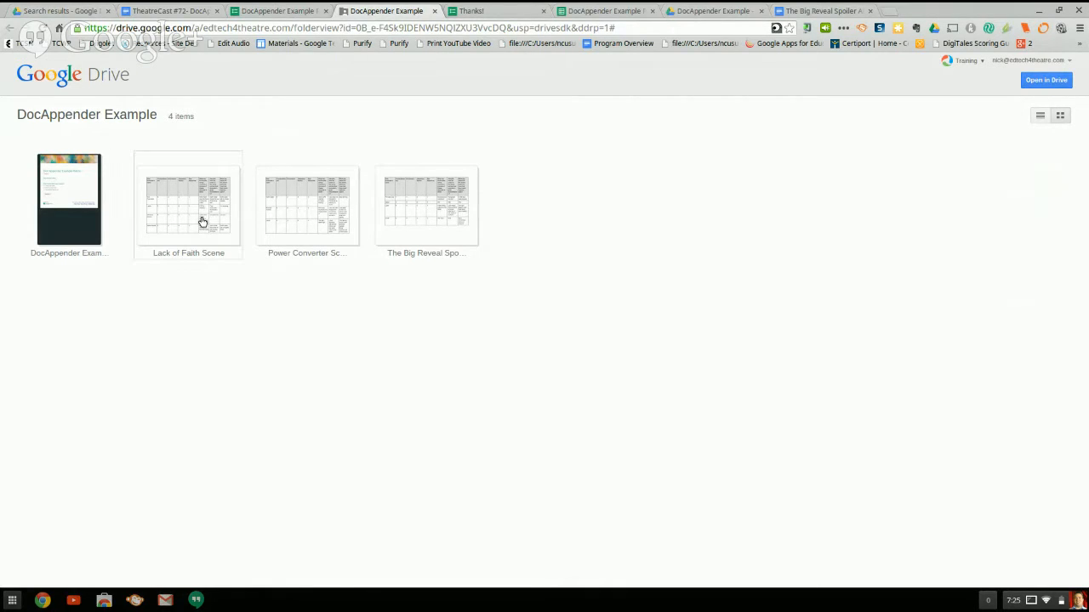
{"action": "left_click", "coordinate": [210, 220]}
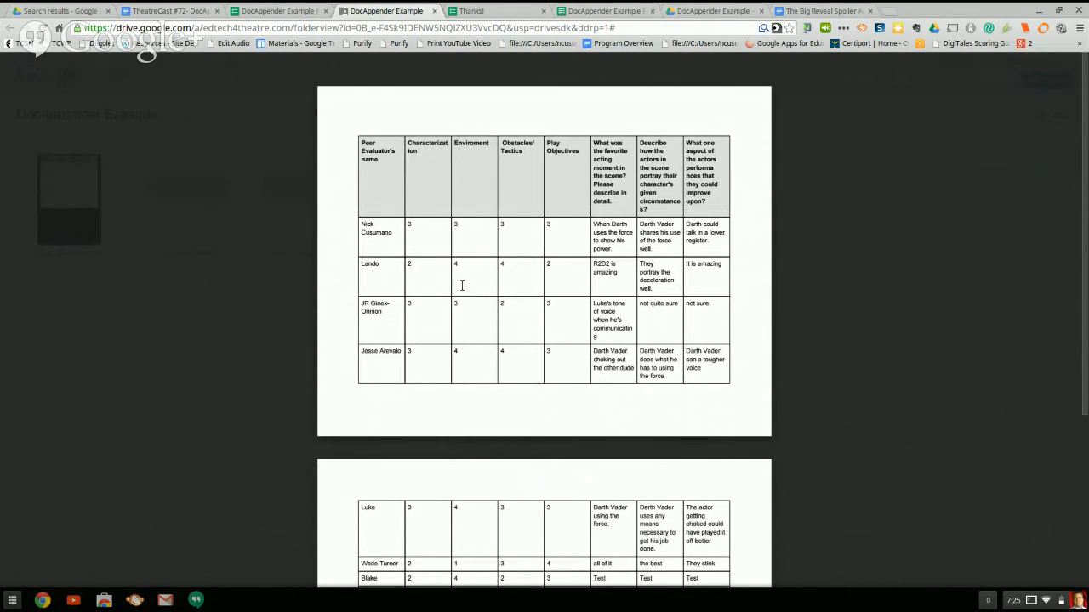
{"action": "scroll", "coordinate": [459, 221], "scroll_direction": "down", "scroll_amount": 3}
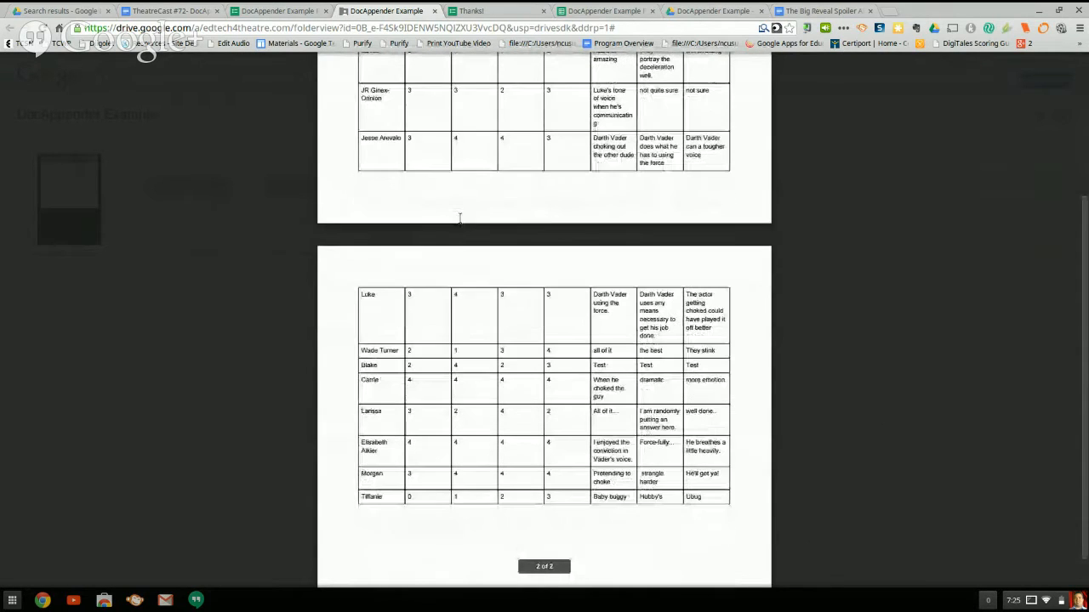
{"action": "scroll", "coordinate": [459, 217], "scroll_direction": "up", "scroll_amount": 3}
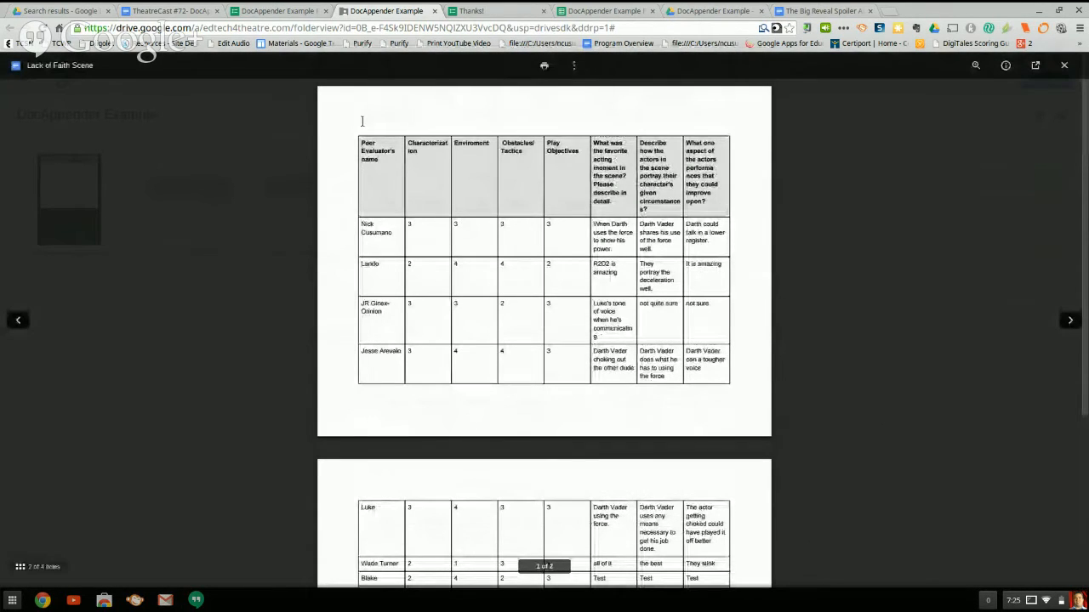
{"action": "scroll", "coordinate": [539, 245], "scroll_direction": "down", "scroll_amount": 1}
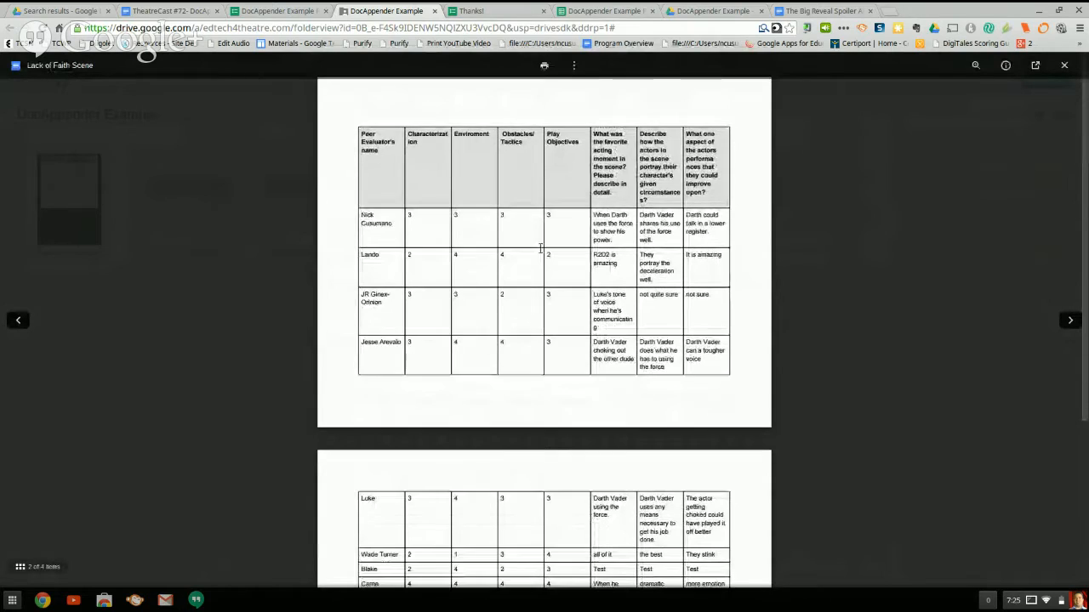
{"action": "scroll", "coordinate": [539, 249], "scroll_direction": "down", "scroll_amount": 3}
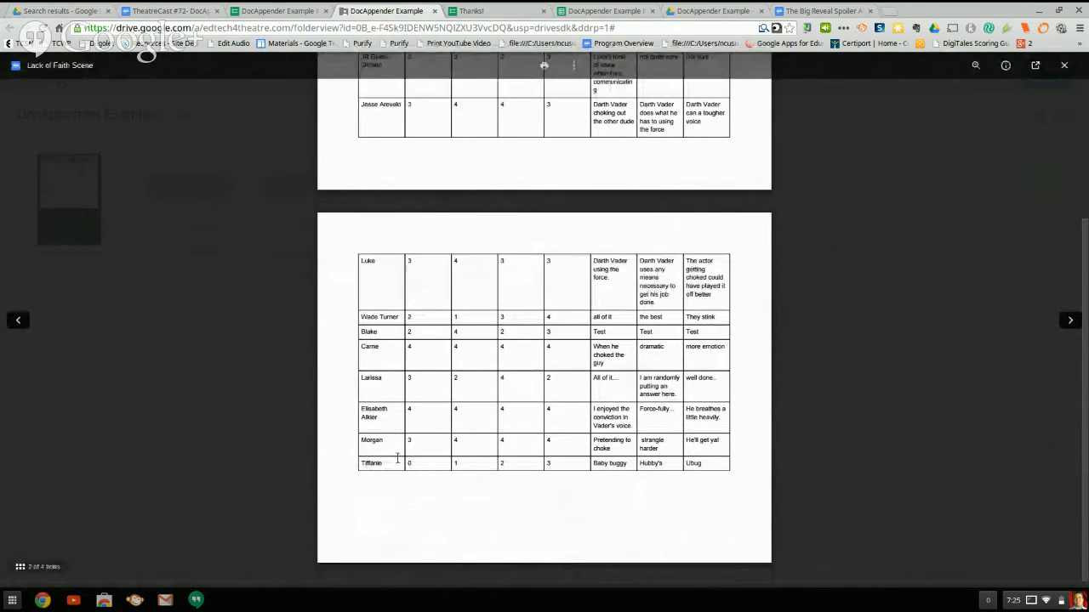
{"action": "scroll", "coordinate": [426, 442], "scroll_direction": "up", "scroll_amount": 4}
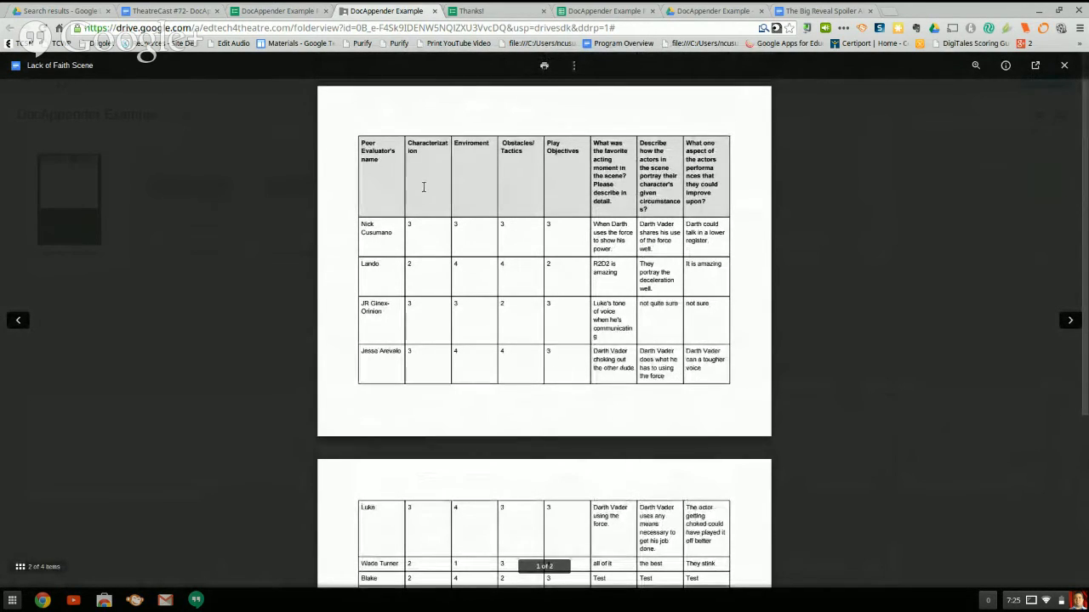
{"action": "scroll", "coordinate": [434, 235], "scroll_direction": "down", "scroll_amount": 4}
{"action": "scroll", "coordinate": [442, 281], "scroll_direction": "up", "scroll_amount": 1}
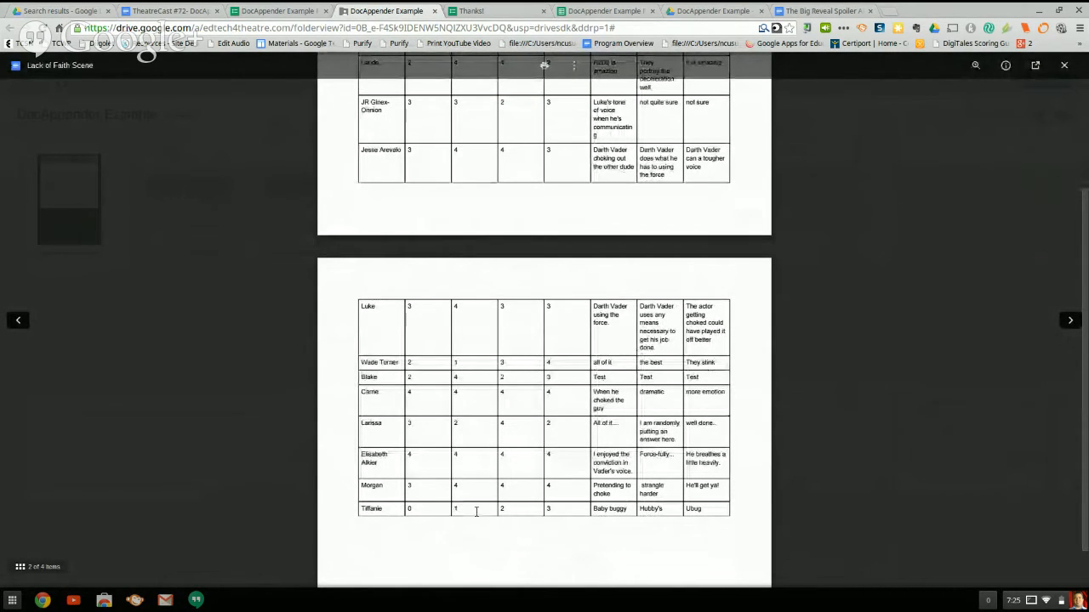
{"action": "scroll", "coordinate": [476, 511], "scroll_direction": "up", "scroll_amount": 1}
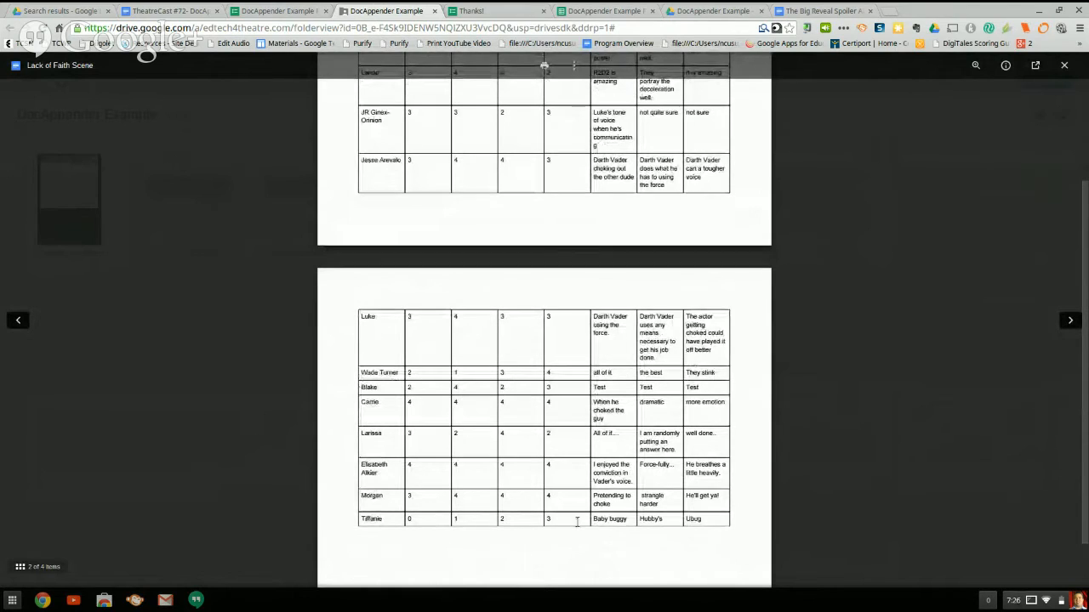